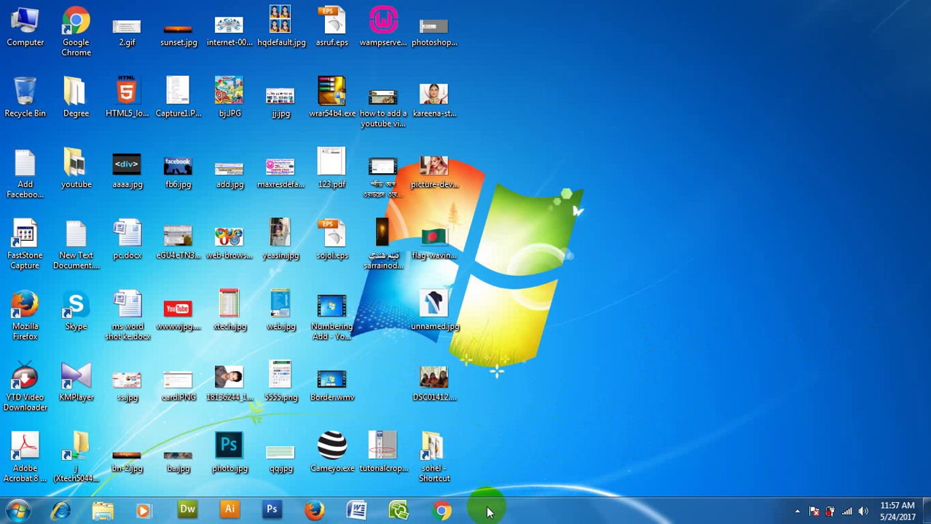
Open Microsoft Office PowerPoint 2007 and add a Blank-layout slide after the title slide
left_click(17, 508)
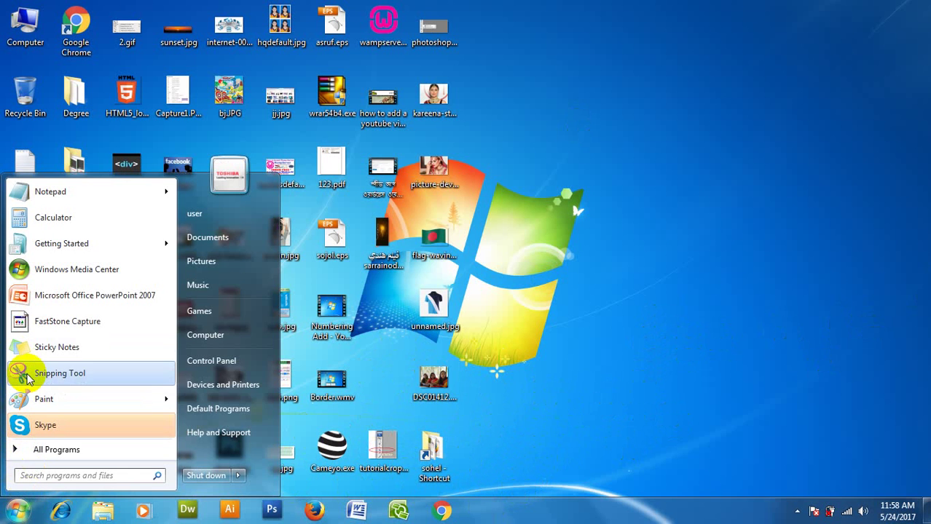
left_click(75, 297)
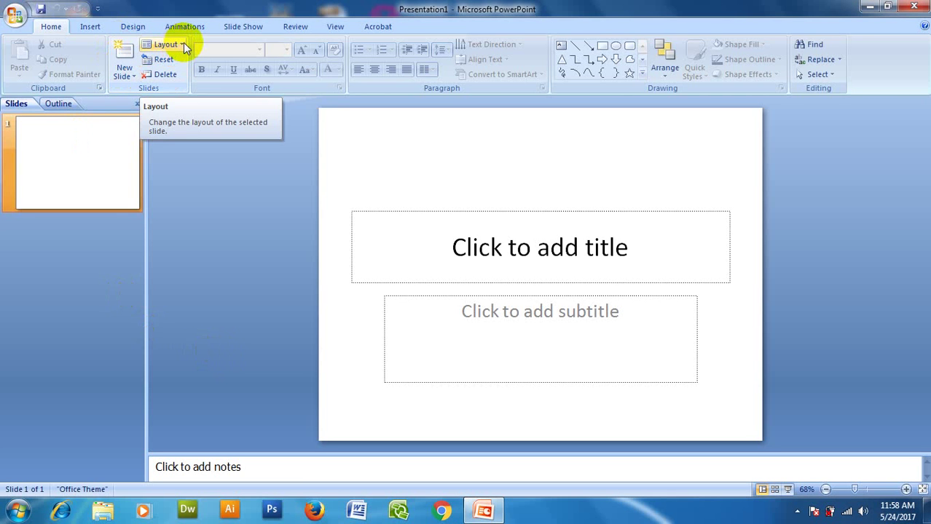
left_click(133, 77)
left_click(150, 297)
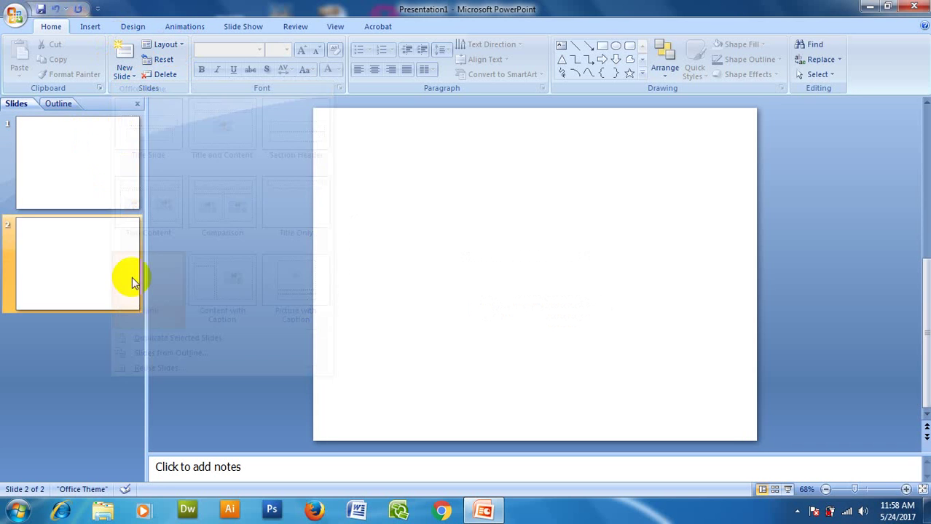
Add three more Blank-layout slides so the presentation has five slides in total
left_click(88, 176)
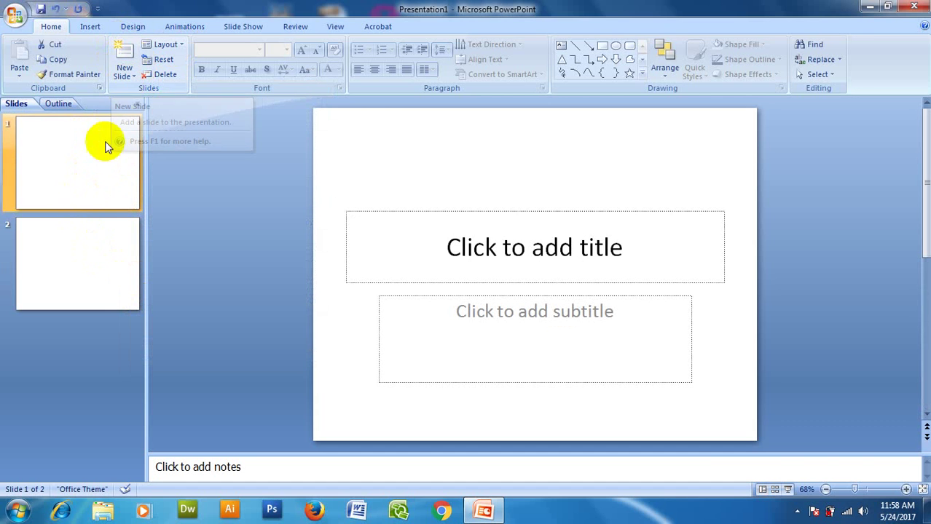
left_click(134, 78)
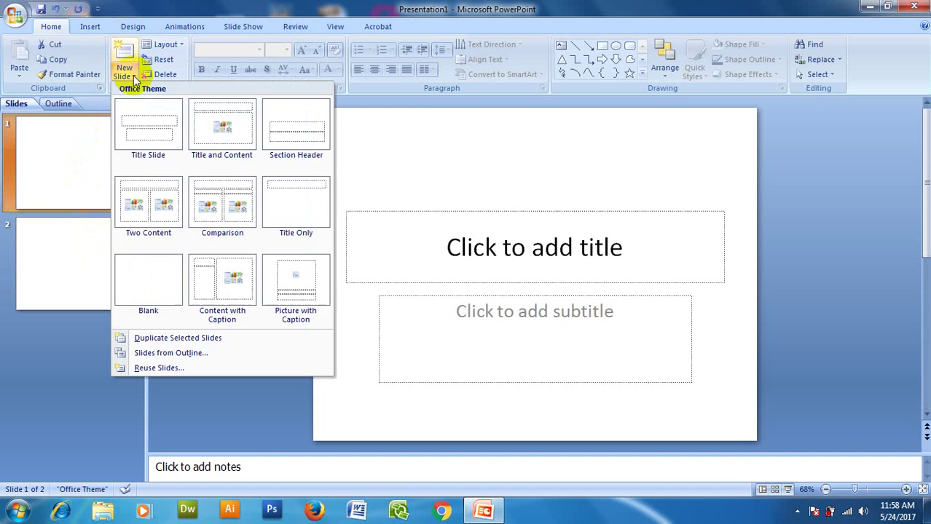
left_click(147, 244)
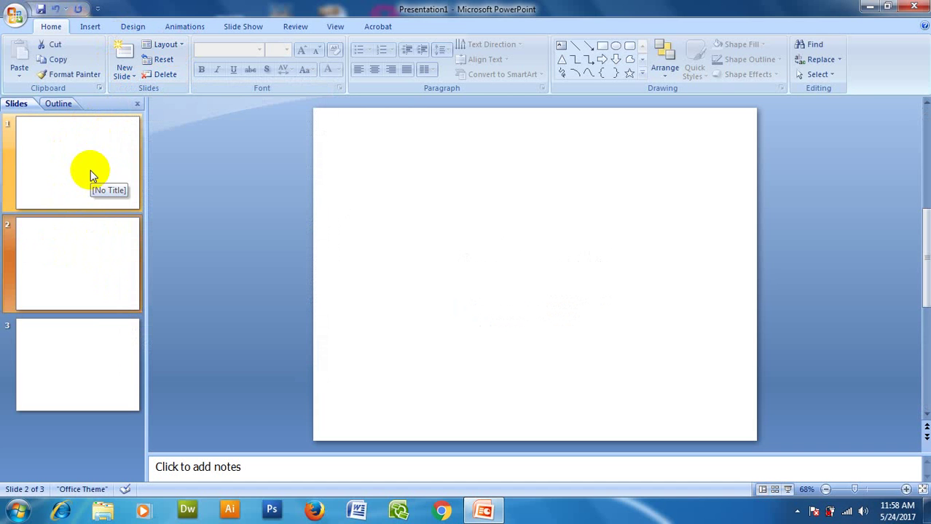
left_click(92, 177)
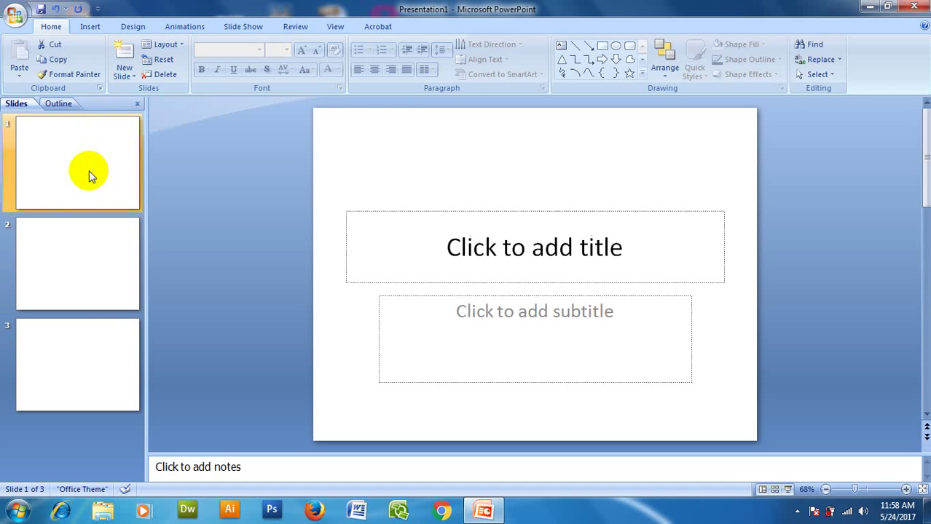
left_click(136, 77)
left_click(115, 293)
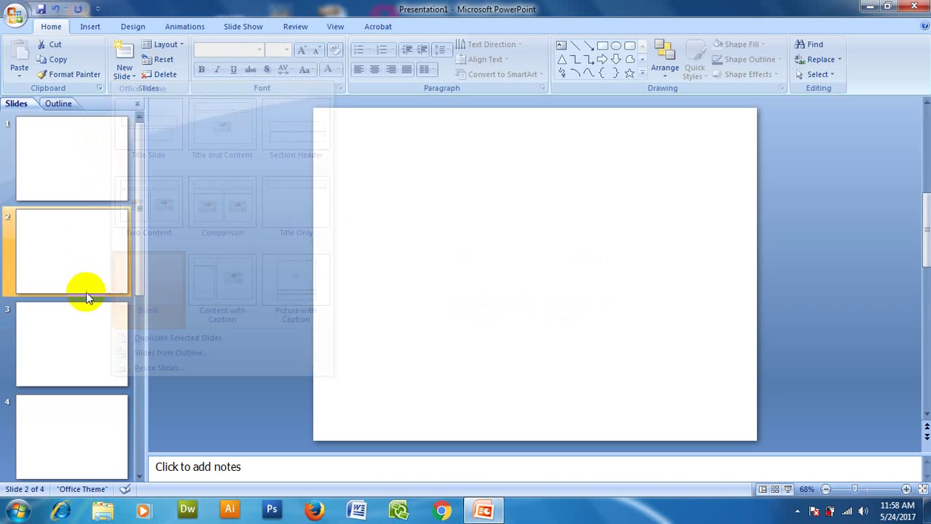
left_click(136, 77)
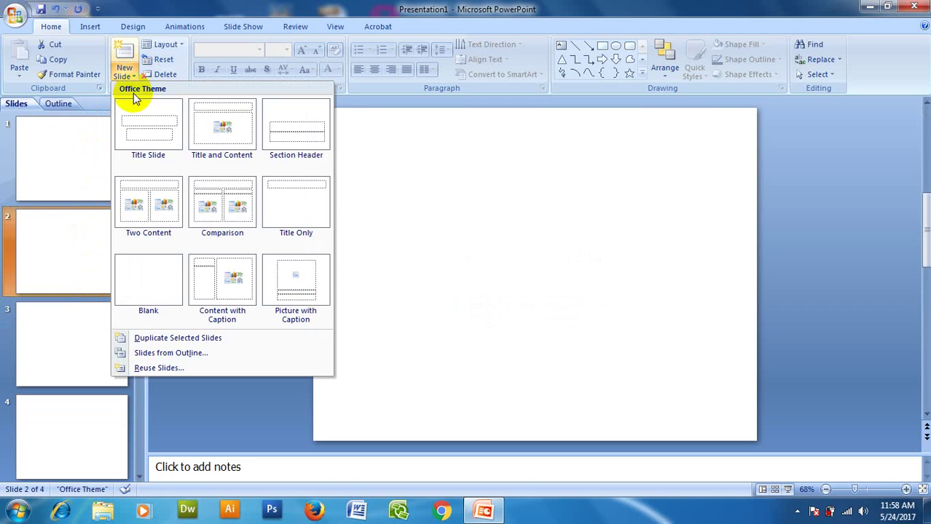
left_click(141, 281)
scroll(63, 387, "down", 2)
scroll(71, 284, "up", 3)
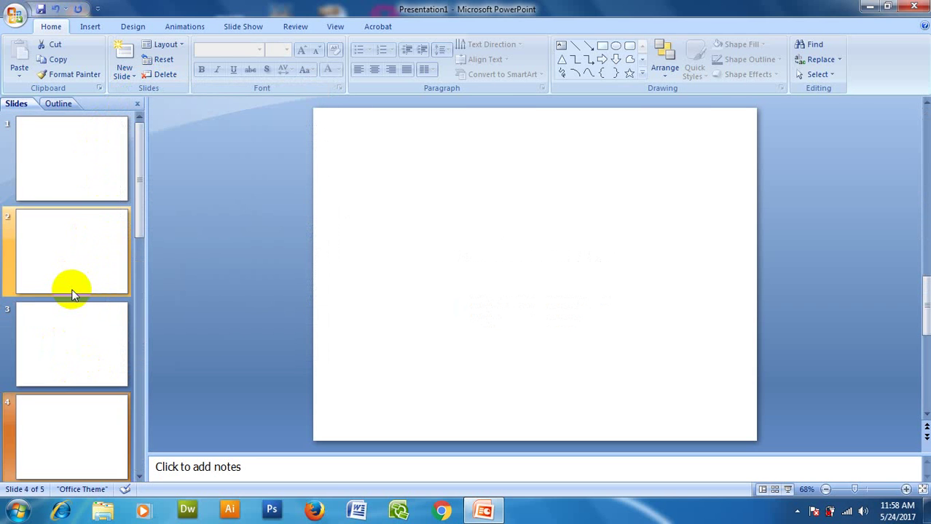
Give slide 1's background a solid fill in a light pink theme color, for that slide only
left_click(81, 160)
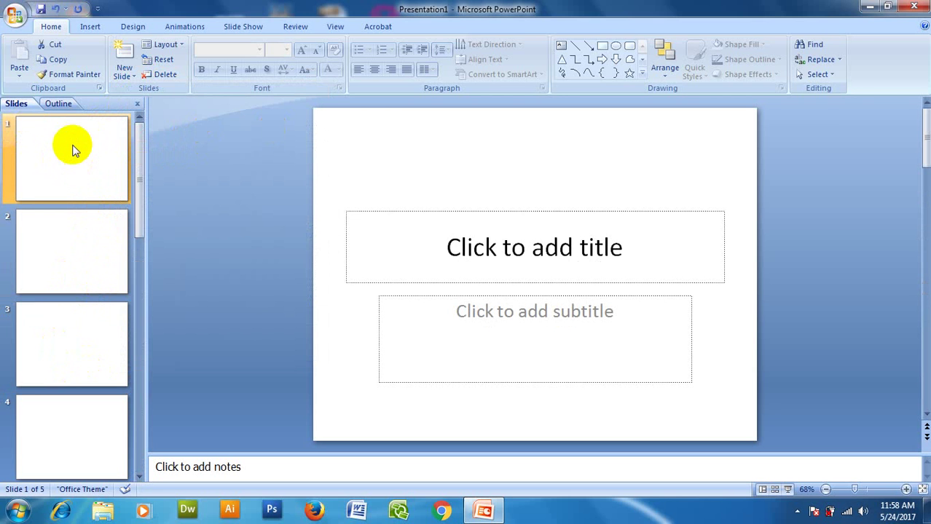
left_click(134, 27)
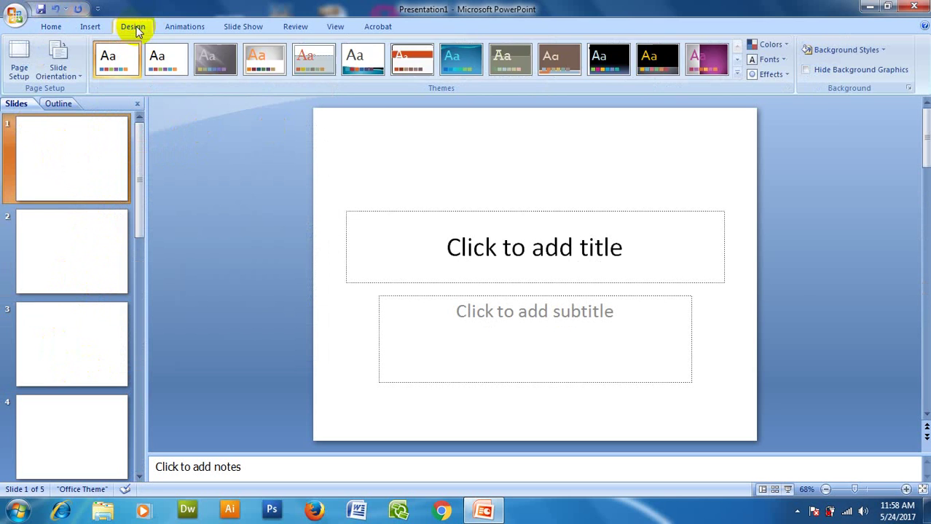
left_click(885, 51)
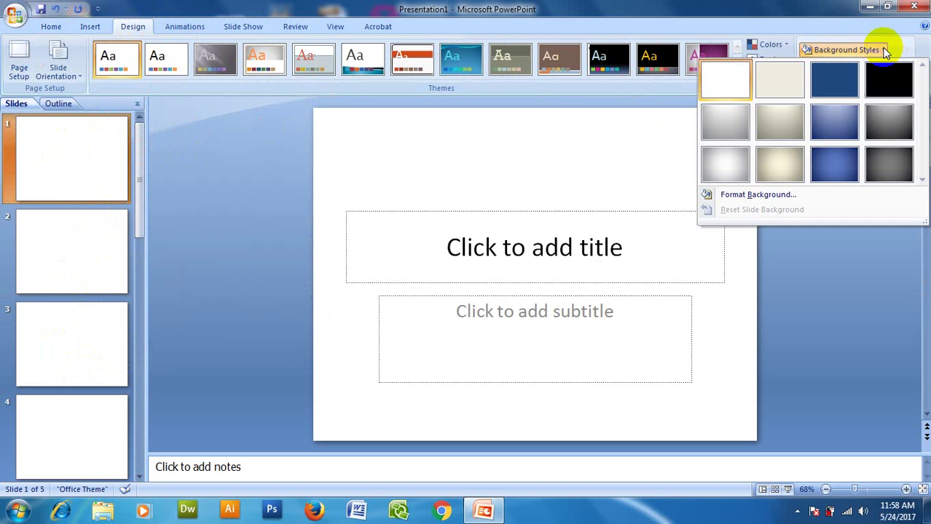
left_click(776, 200)
left_click_drag(500, 110, 622, 89)
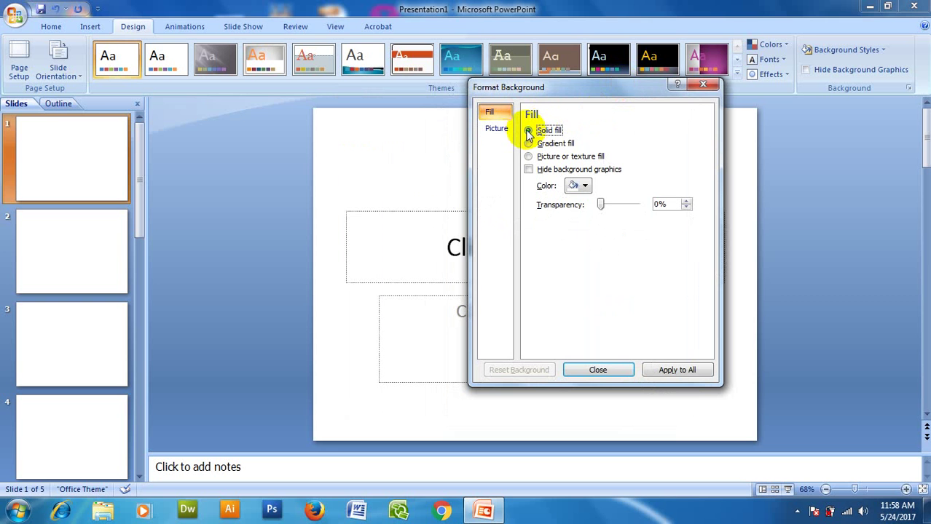
left_click(584, 187)
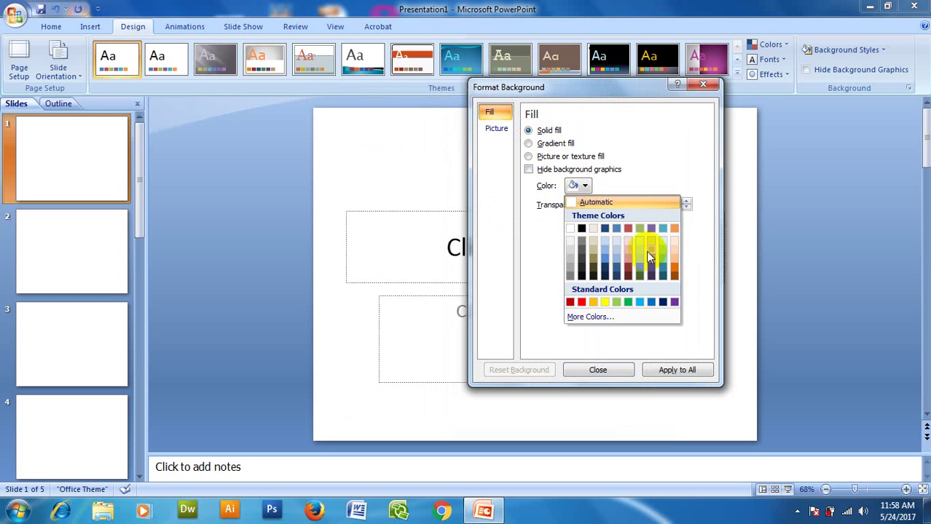
left_click(627, 246)
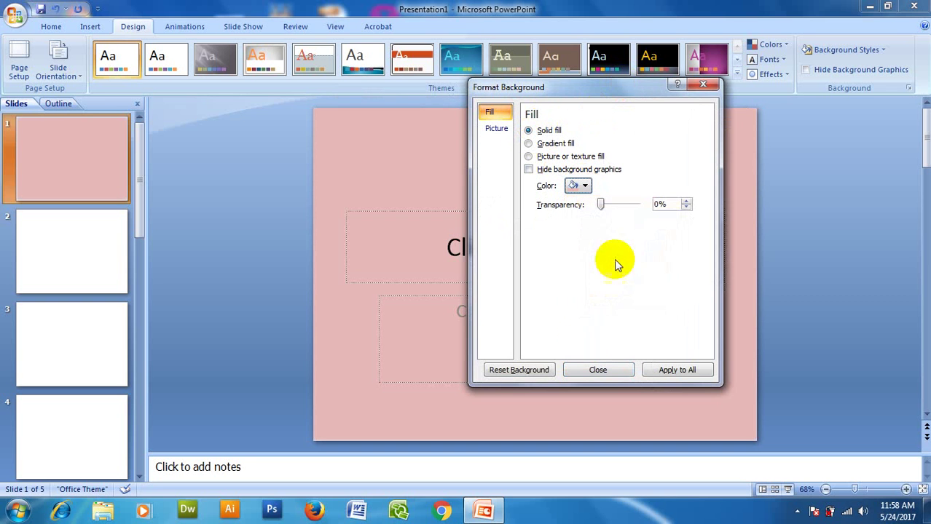
left_click(597, 370)
Give slide 2's background a gradient fill with the peach-orange preset colors
left_click(58, 253)
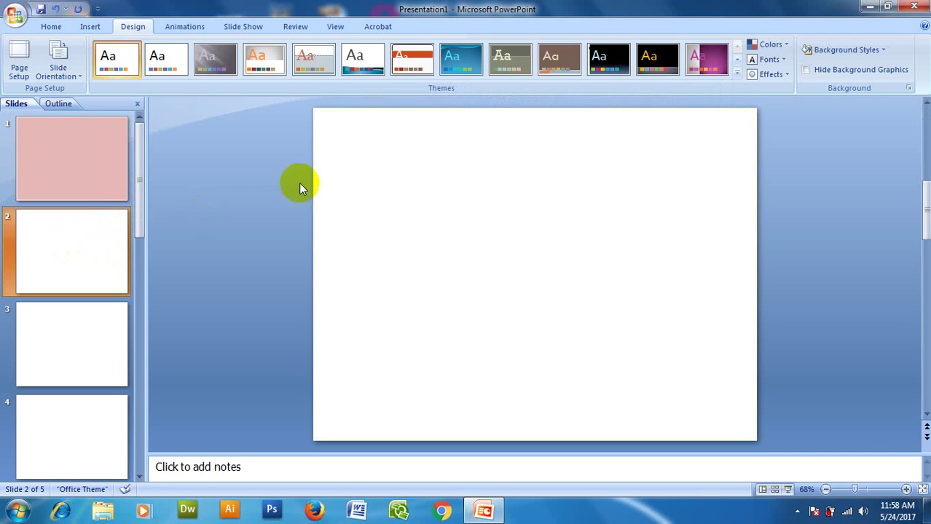
left_click(881, 51)
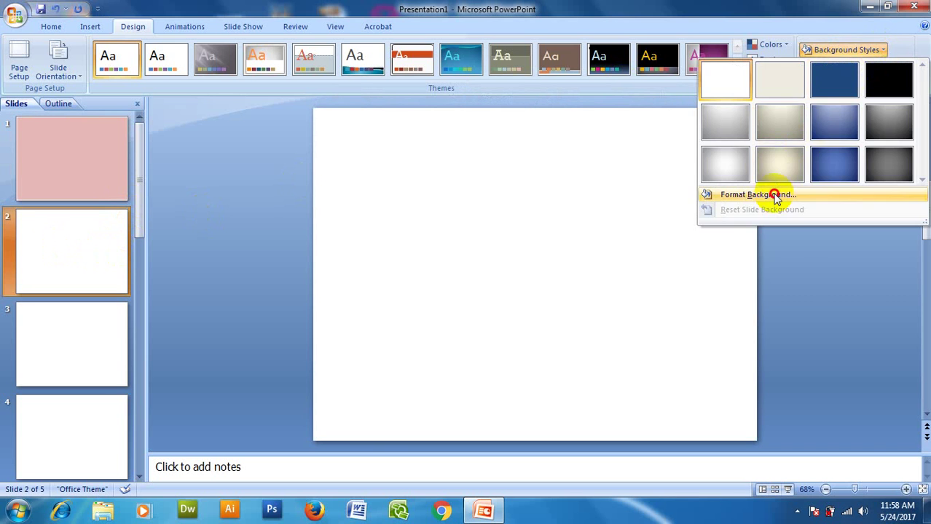
left_click(773, 194)
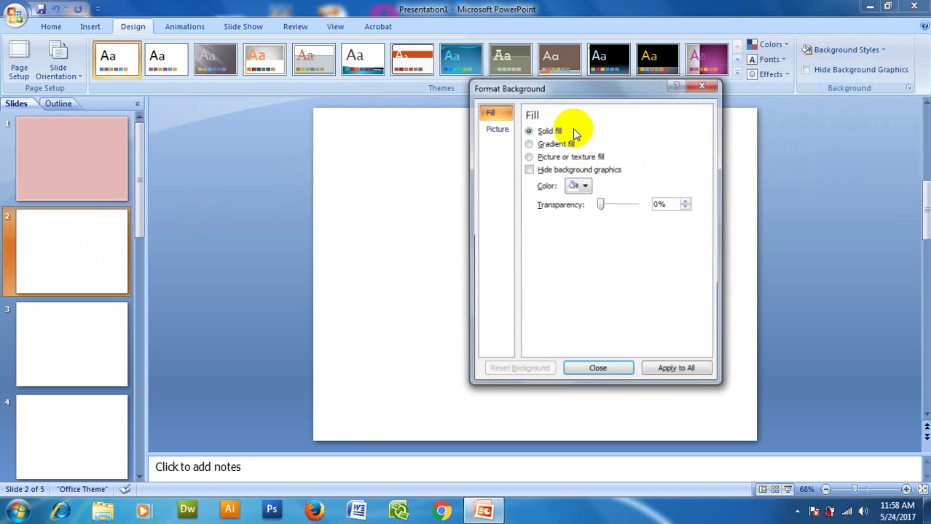
left_click(529, 144)
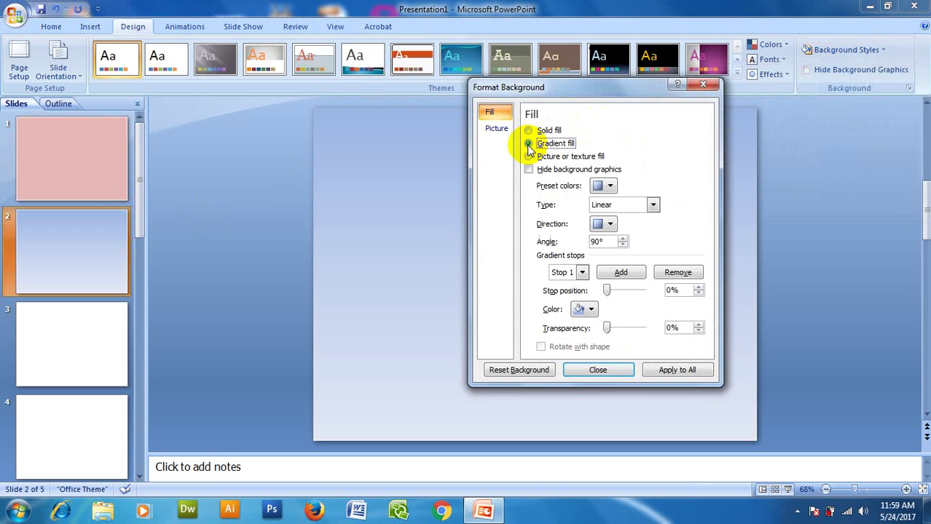
left_click(610, 187)
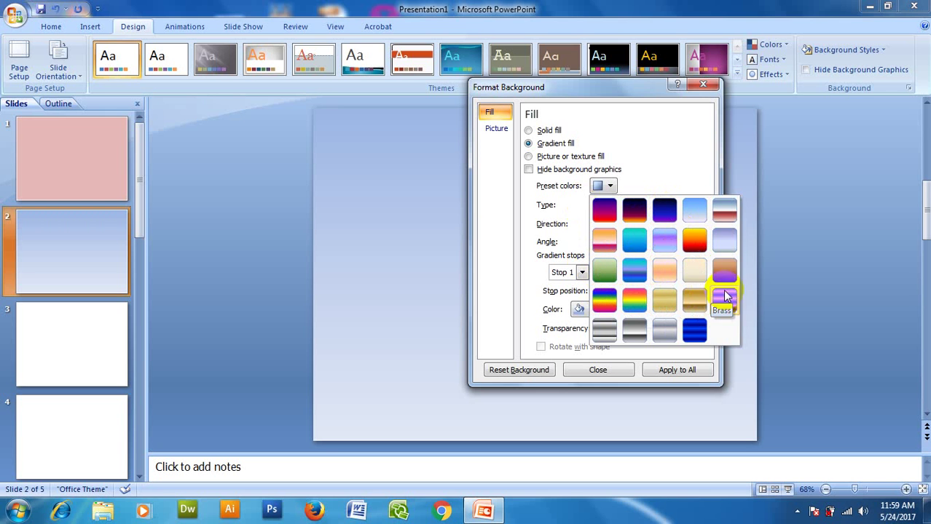
left_click(665, 270)
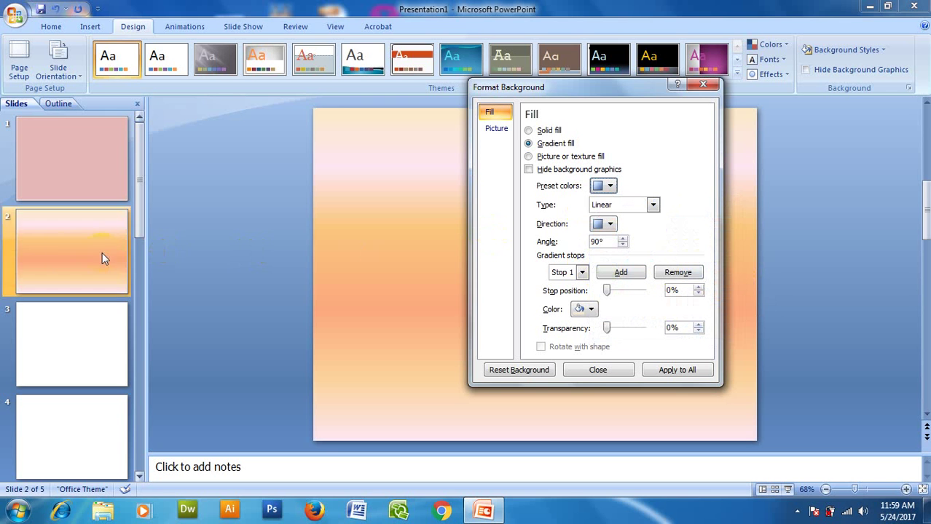
Try the Radial and Rectangular gradient types on slide 2's background
left_click(653, 206)
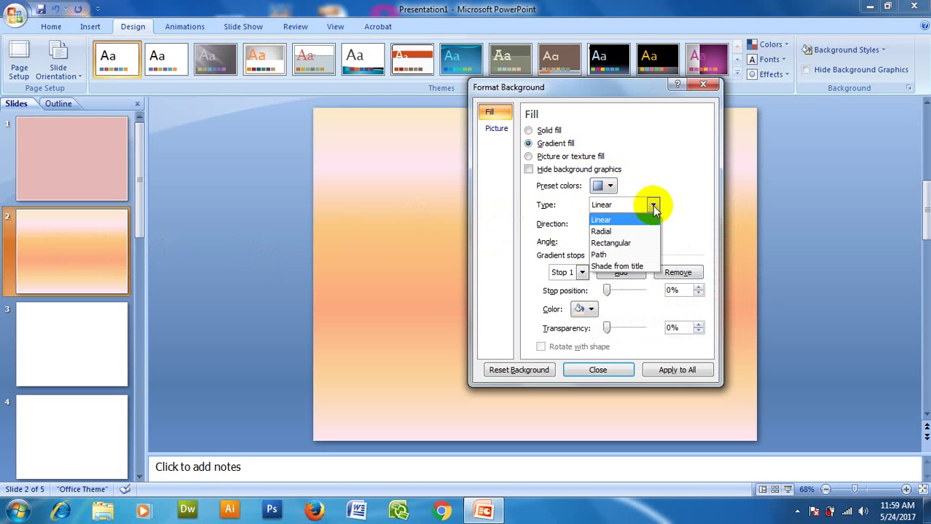
left_click(607, 232)
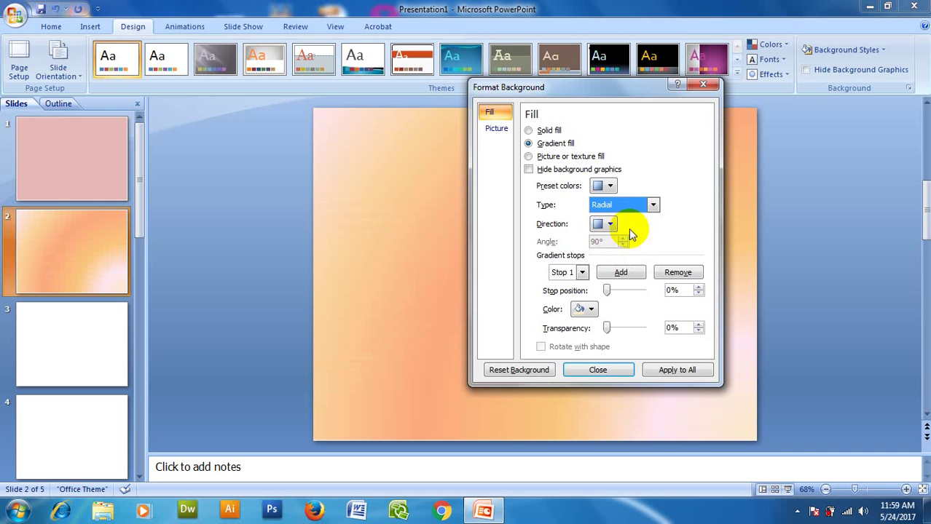
left_click(653, 206)
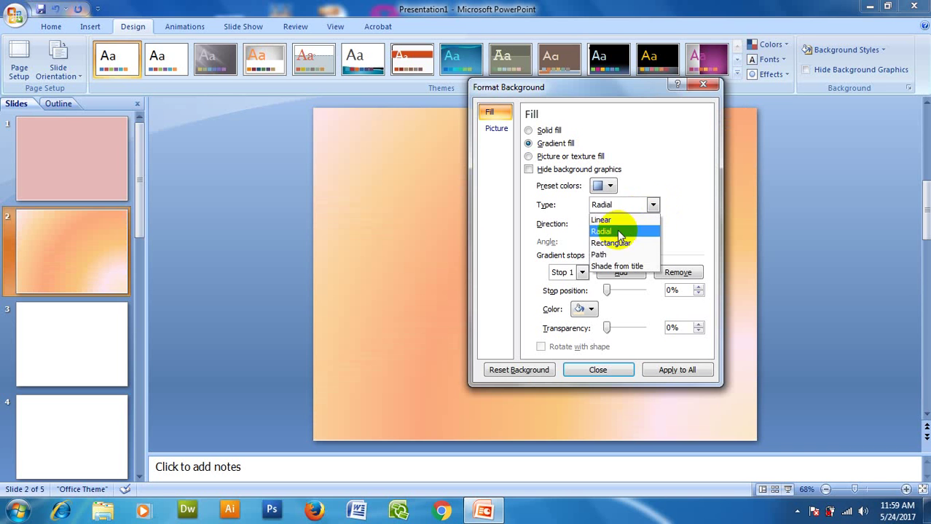
left_click(614, 243)
Set the gradient type of slide 2's background to Path and finish formatting it
left_click(653, 205)
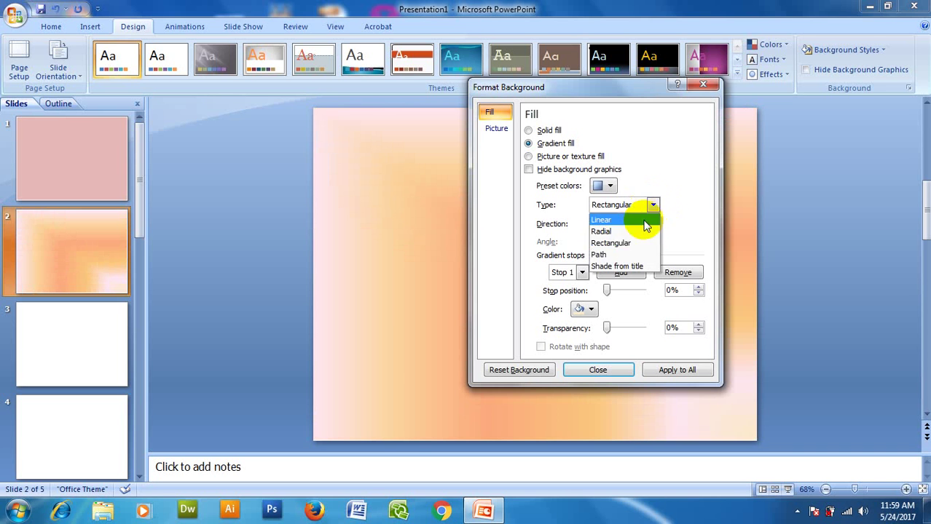
left_click(624, 256)
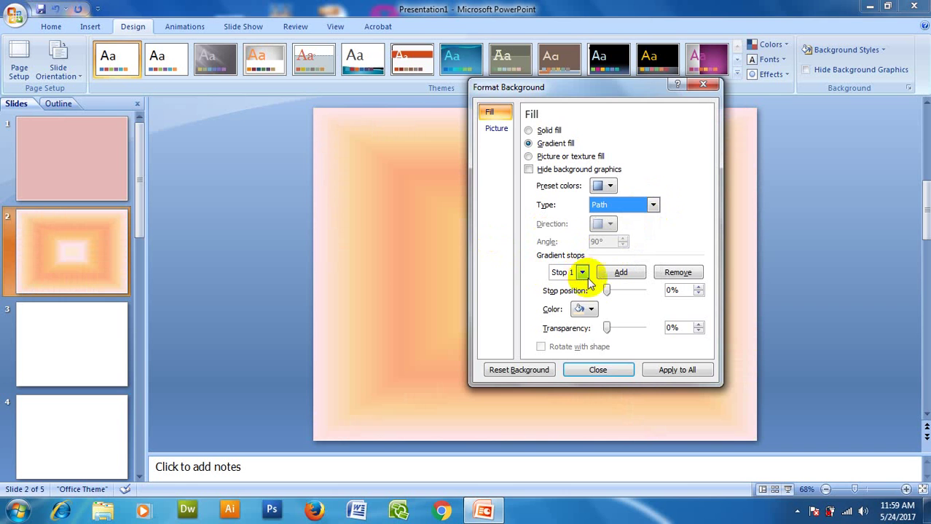
left_click(596, 370)
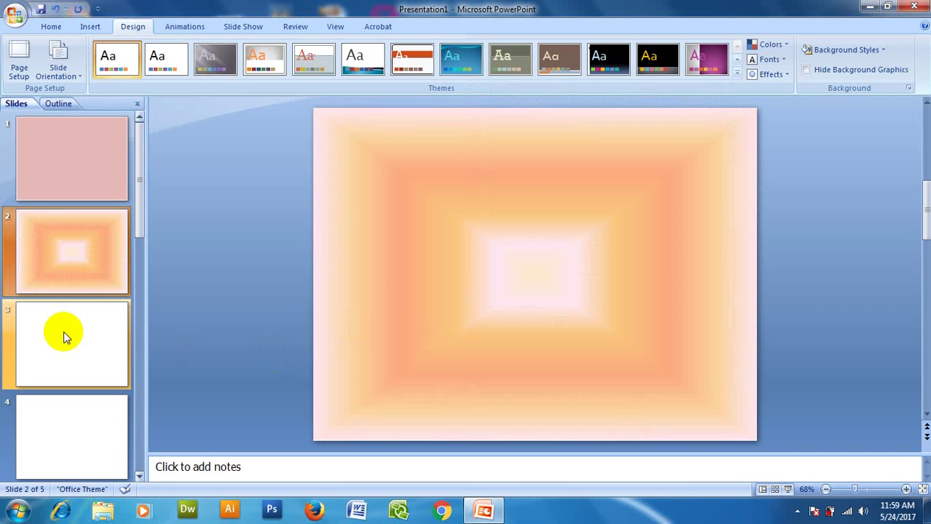
Give slide 3's background a gradient fill with the teal-to-blue preset colors and the Path type
left_click(85, 333)
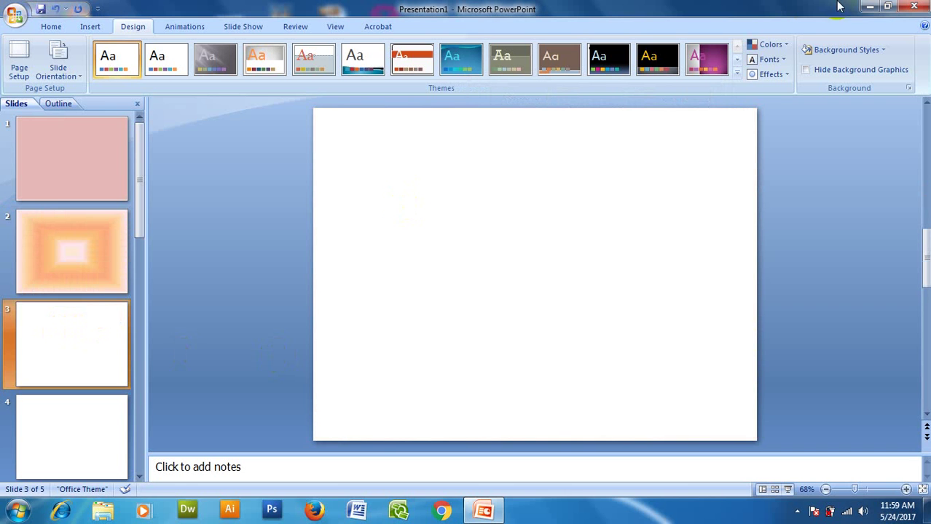
left_click(876, 50)
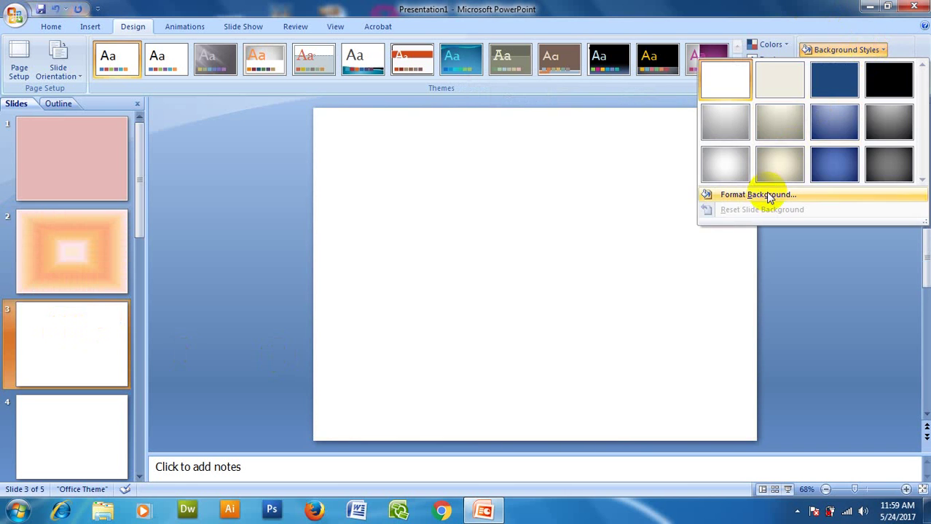
left_click(762, 193)
left_click_drag(601, 98, 700, 28)
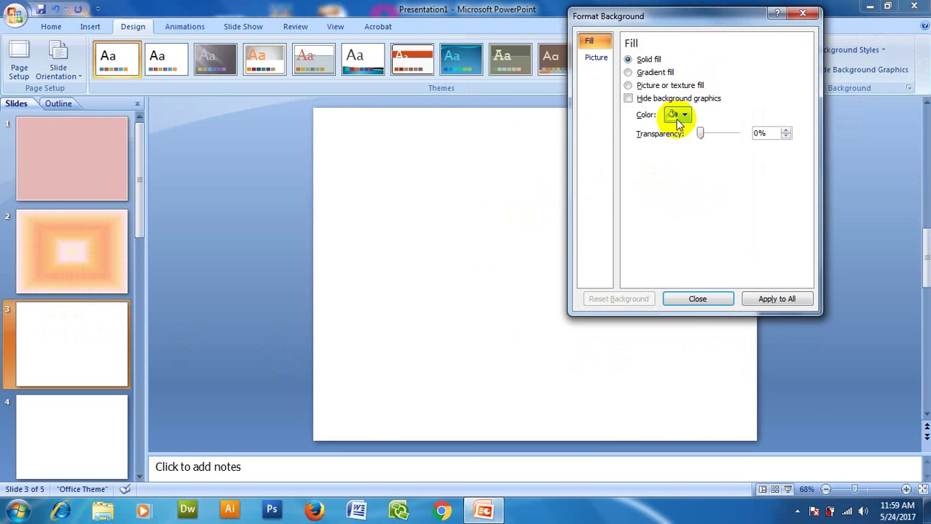
left_click(630, 72)
left_click(708, 114)
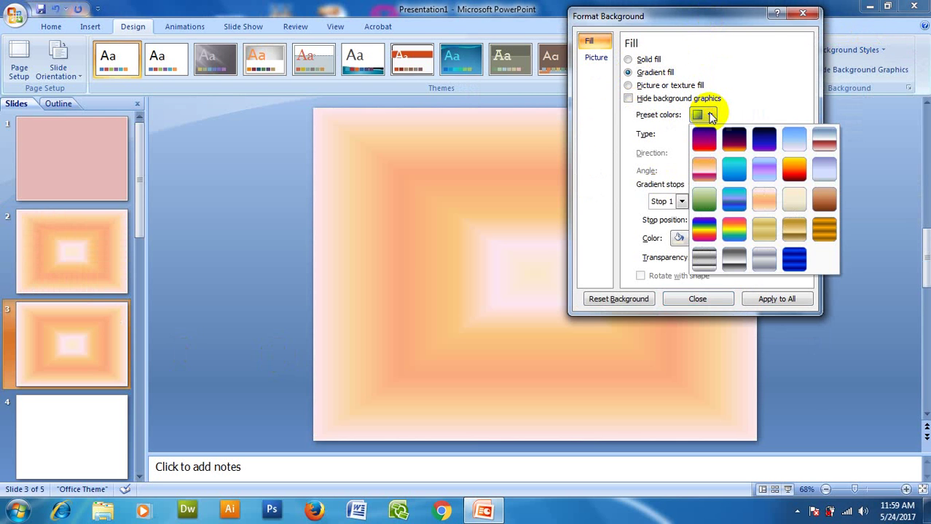
left_click(734, 170)
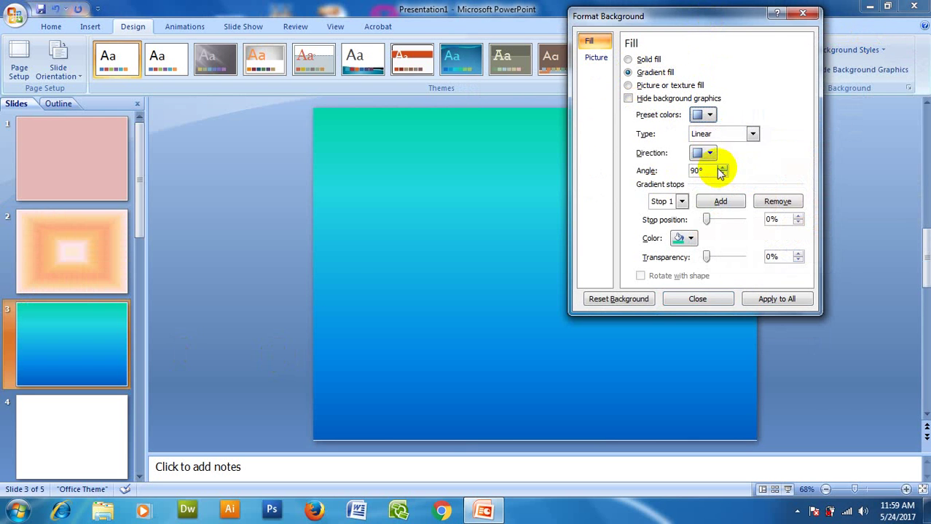
left_click(717, 136)
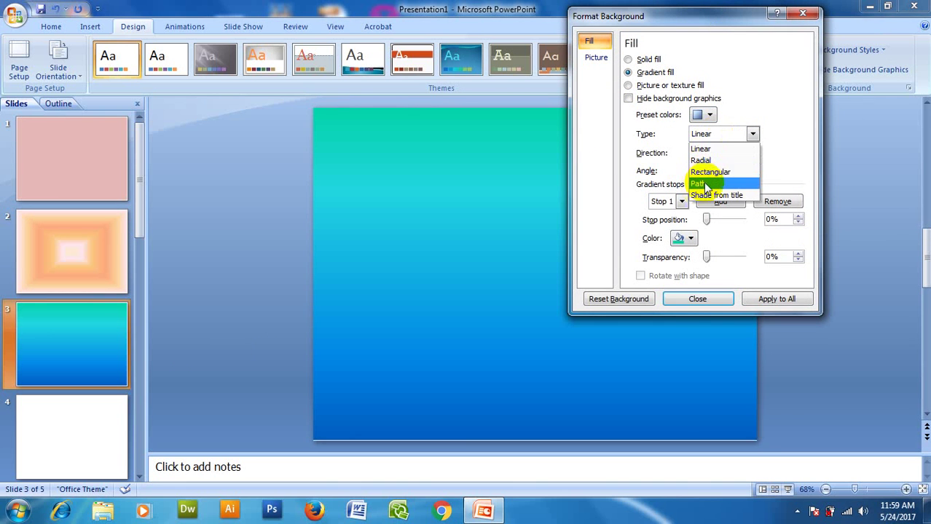
left_click(701, 184)
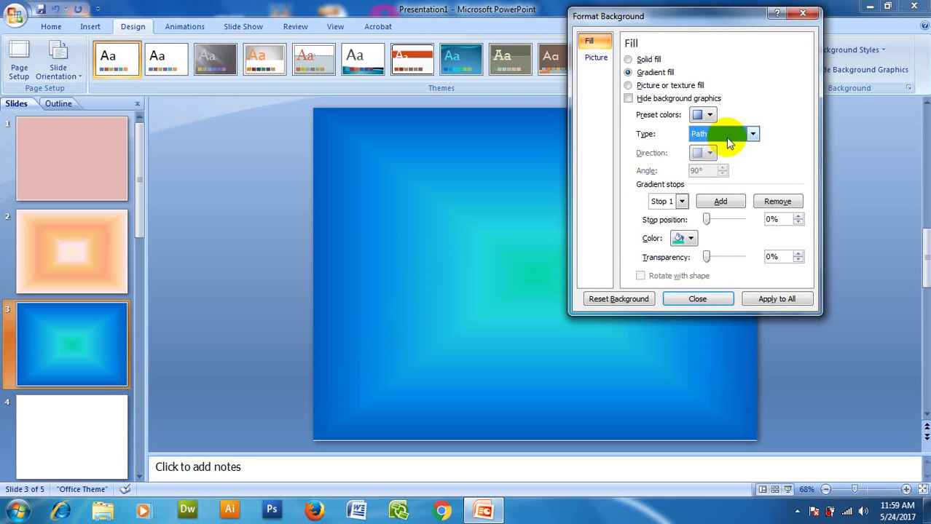
Change slide 3's background gradient to the Linear type with the 135° diagonal direction, and finish formatting it
left_click(729, 141)
left_click(710, 194)
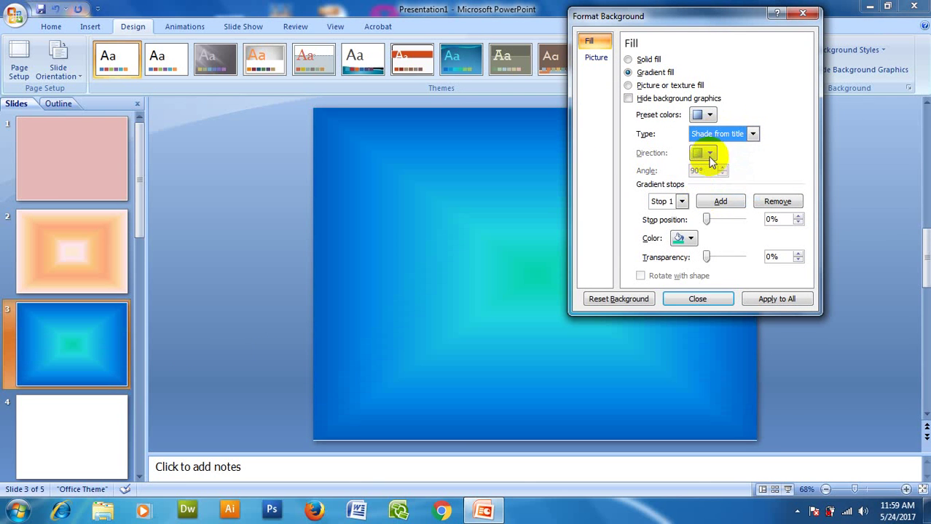
left_click(731, 134)
left_click(700, 150)
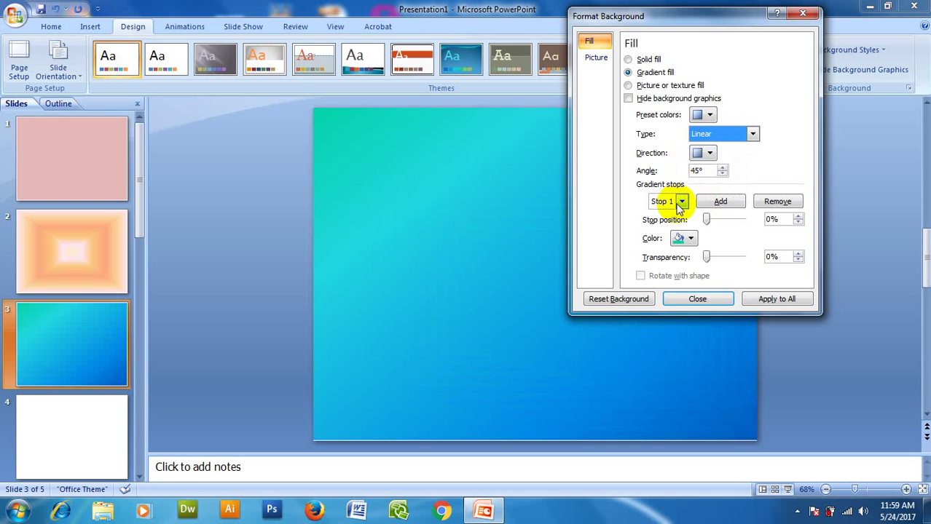
left_click(702, 153)
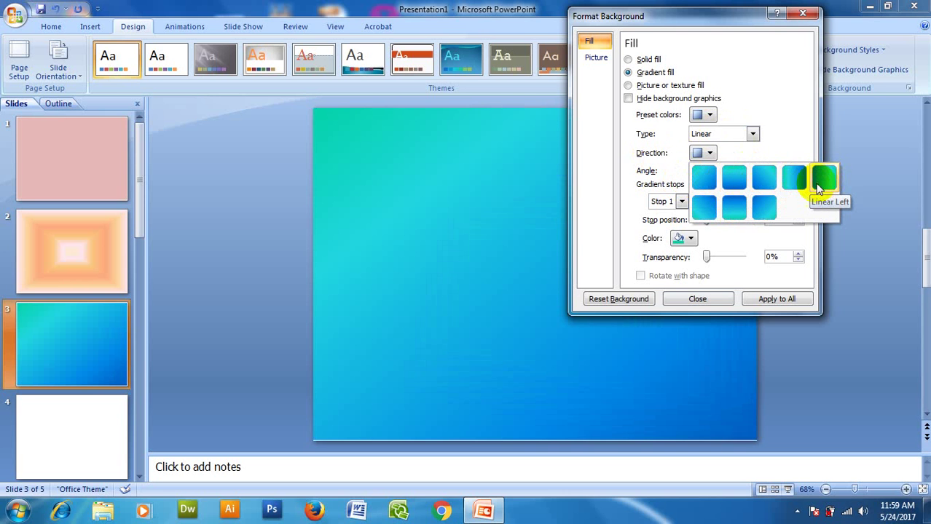
left_click(766, 184)
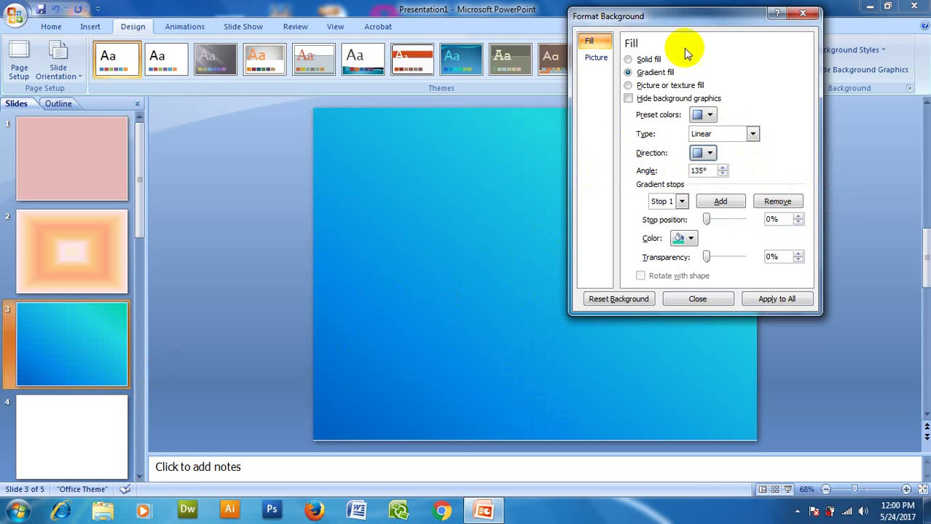
left_click_drag(714, 17, 556, 53)
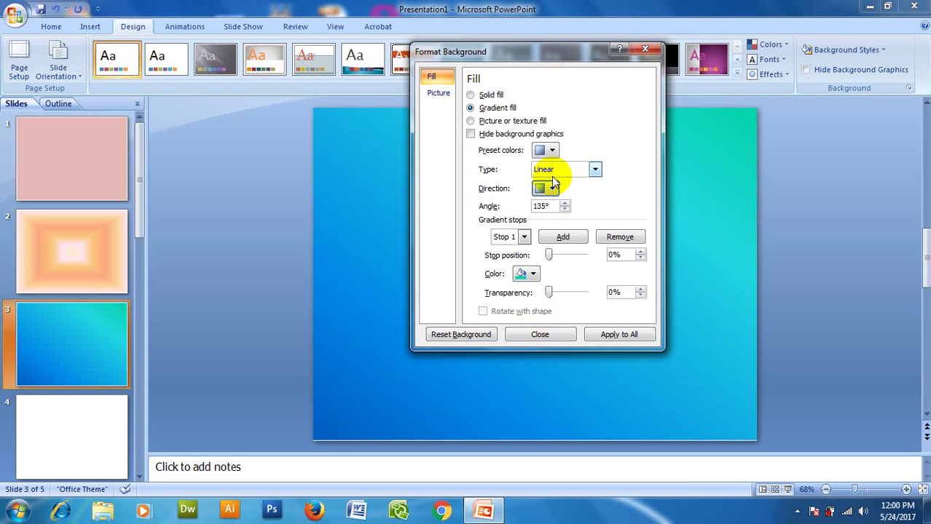
left_click(540, 334)
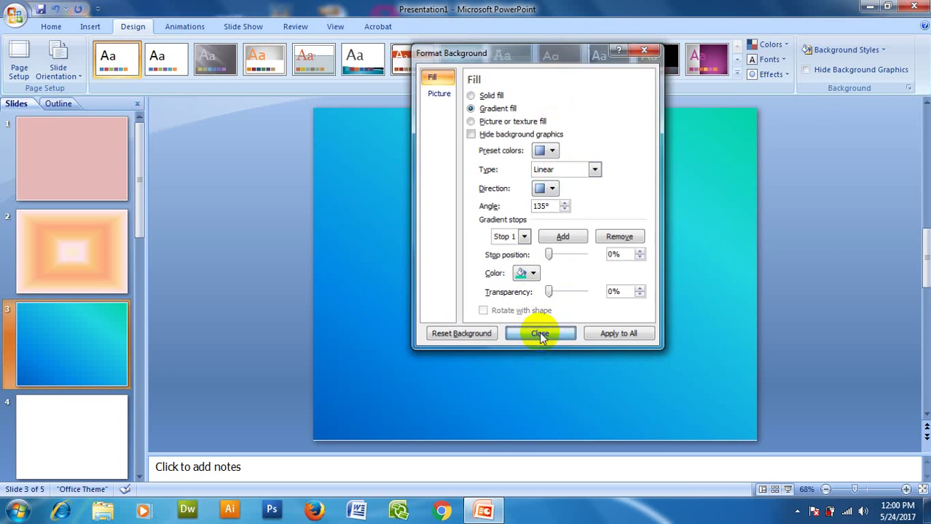
Give slide 4's background a texture fill with the light blue water droplets texture
left_click(52, 432)
left_click(841, 51)
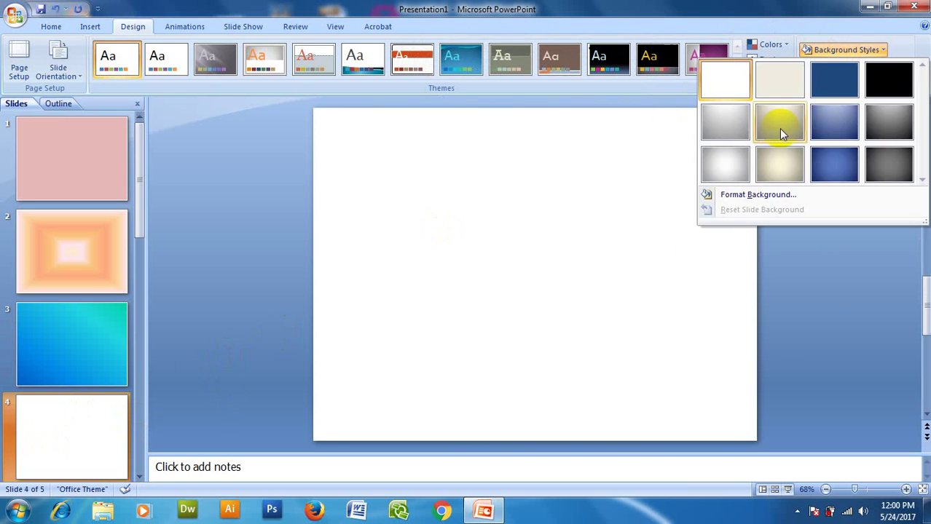
left_click(733, 195)
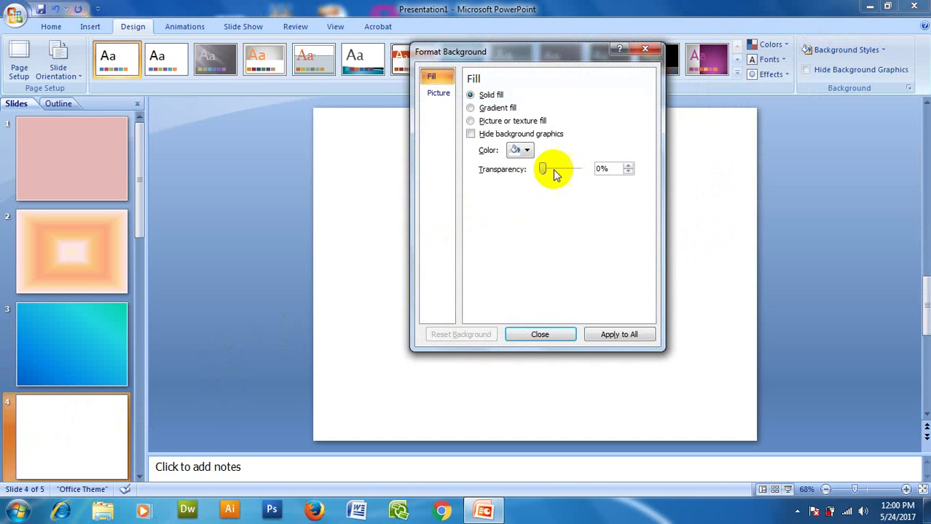
left_click(497, 108)
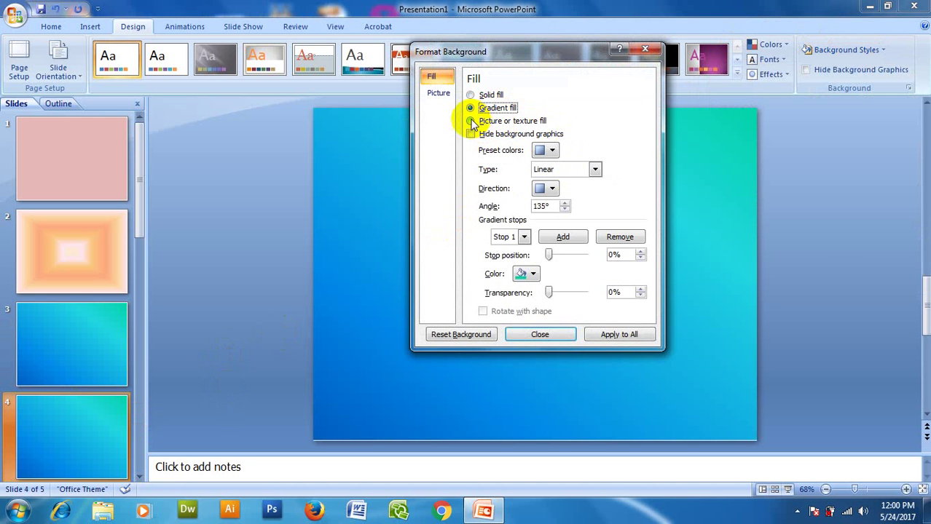
left_click(471, 121)
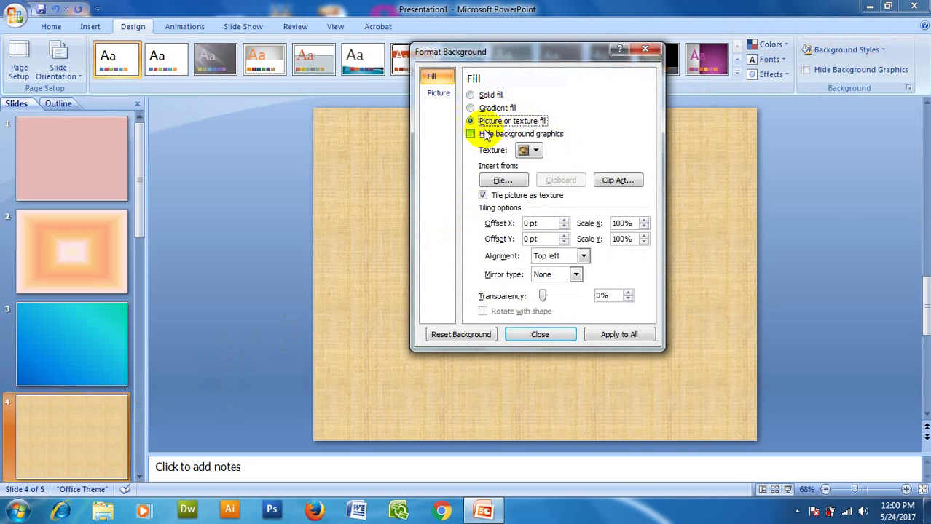
left_click(536, 151)
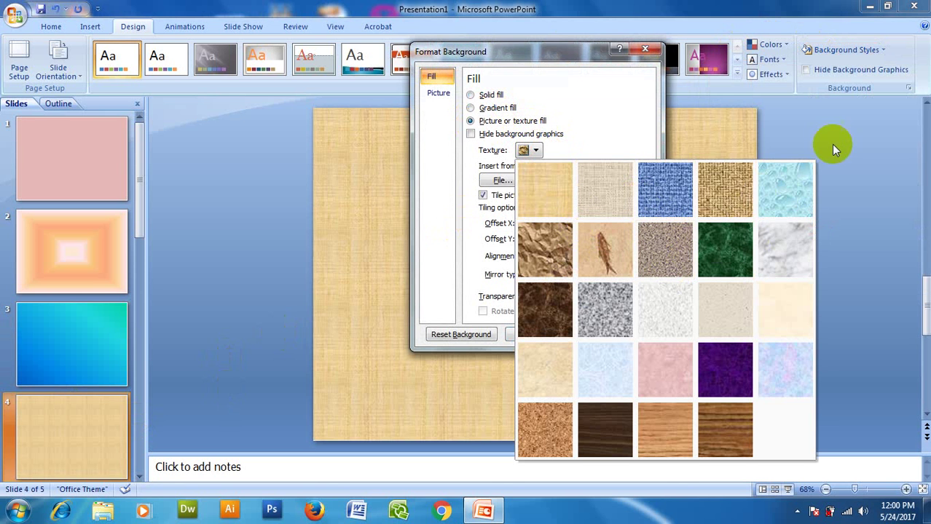
left_click(785, 179)
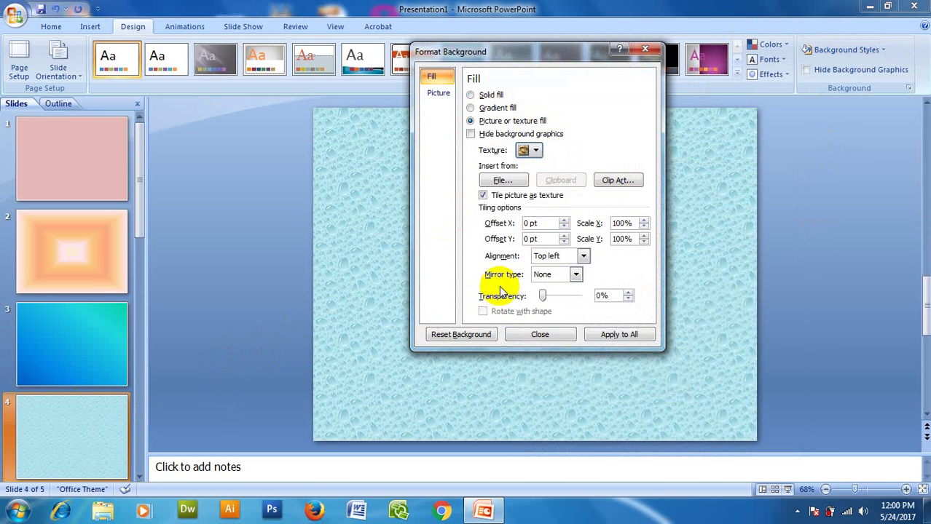
left_click(537, 335)
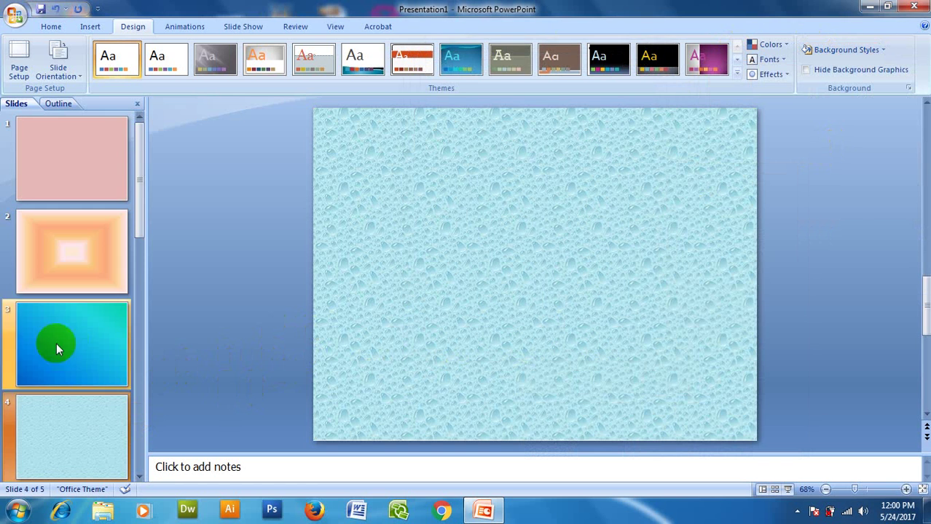
Give slide 5's background a solid fill in the standard light green color
scroll(56, 343, "down", 2)
left_click(37, 347)
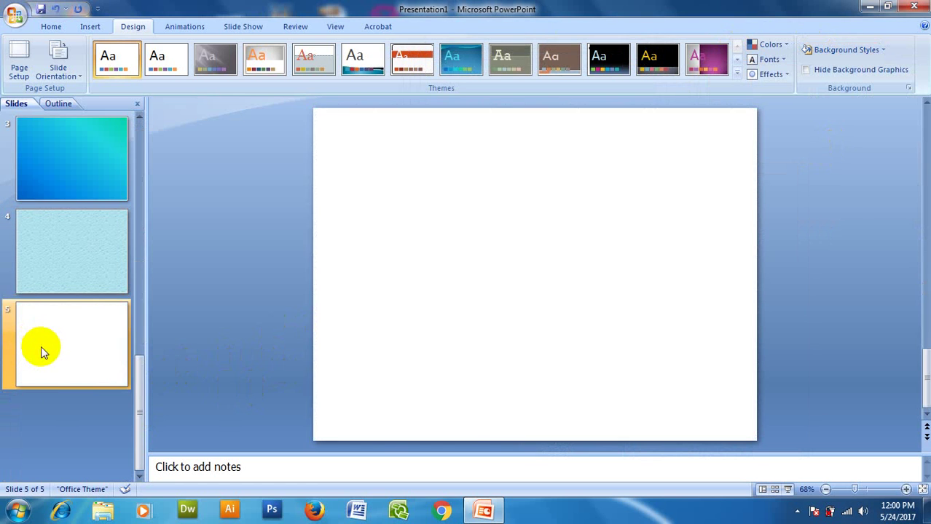
left_click(887, 48)
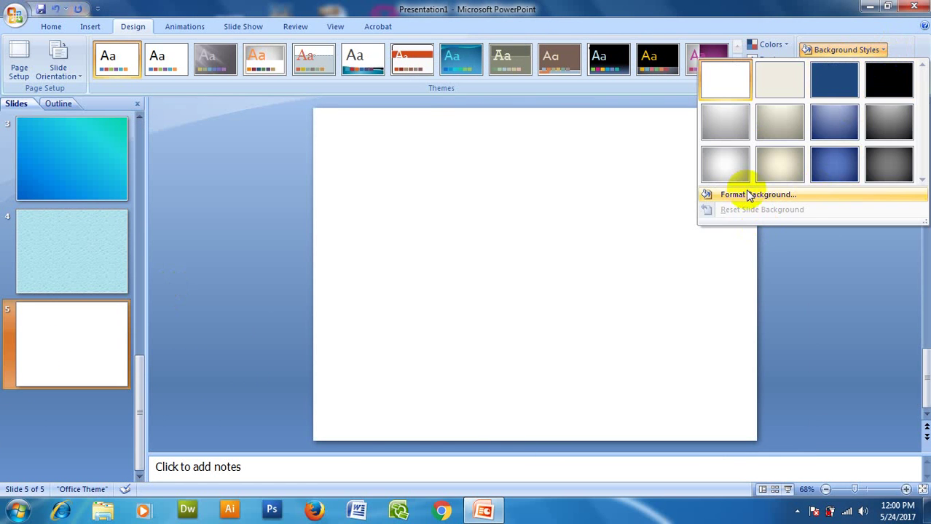
left_click(748, 195)
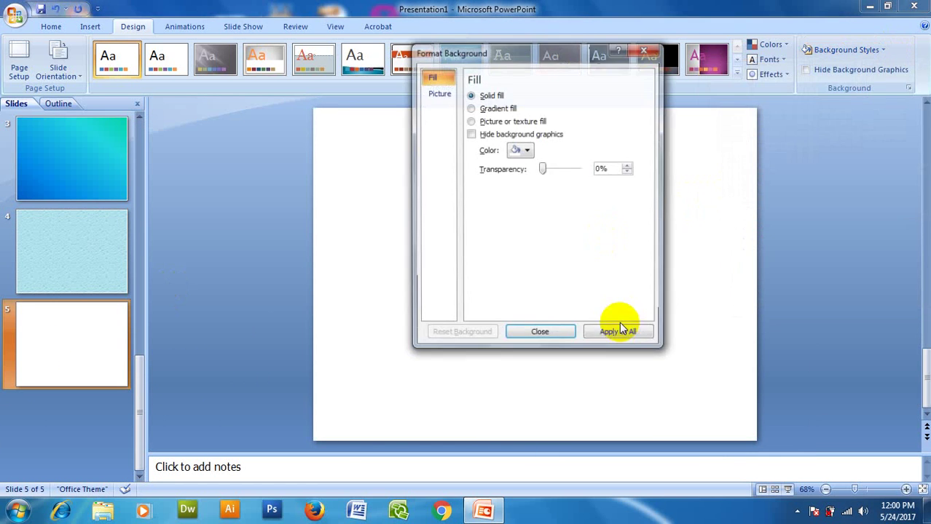
left_click(527, 150)
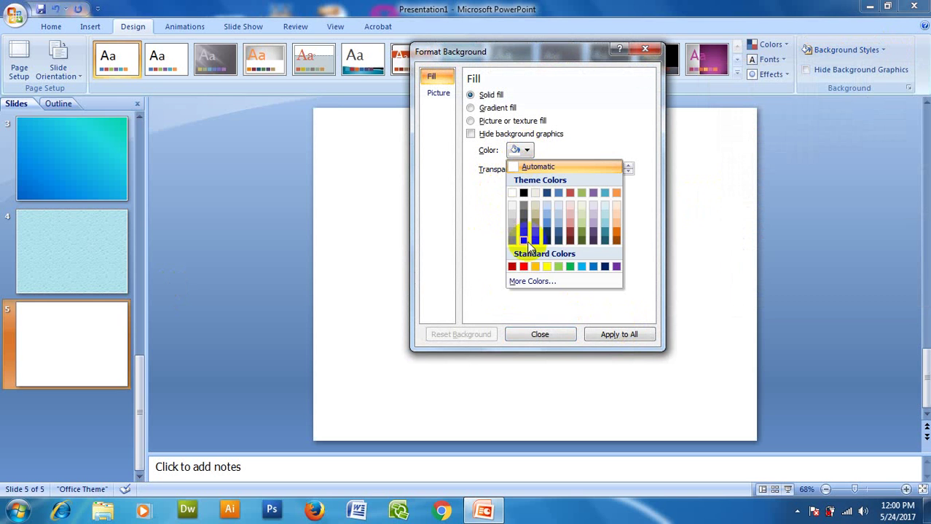
left_click(557, 266)
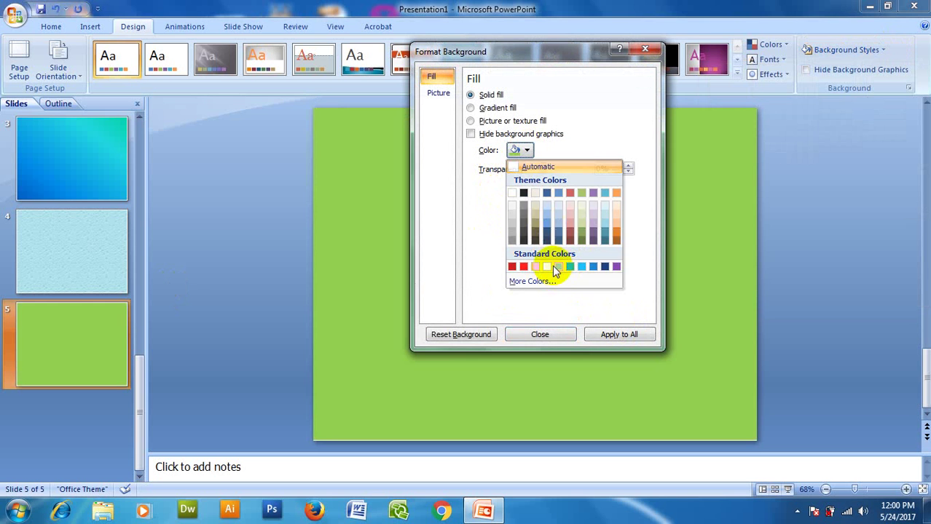
left_click(565, 335)
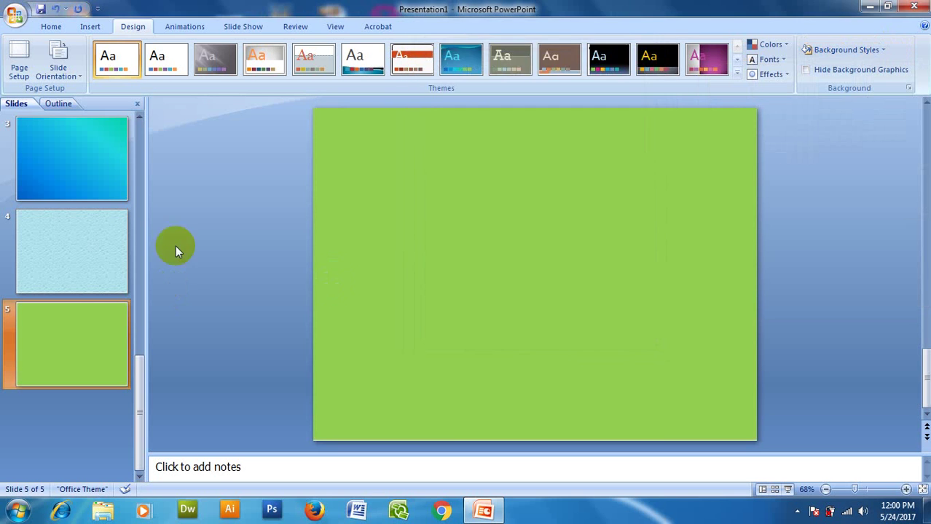
Return to slide 1, play the slide show from the beginning through all slides, and exit it
left_click(108, 176)
key("Home")
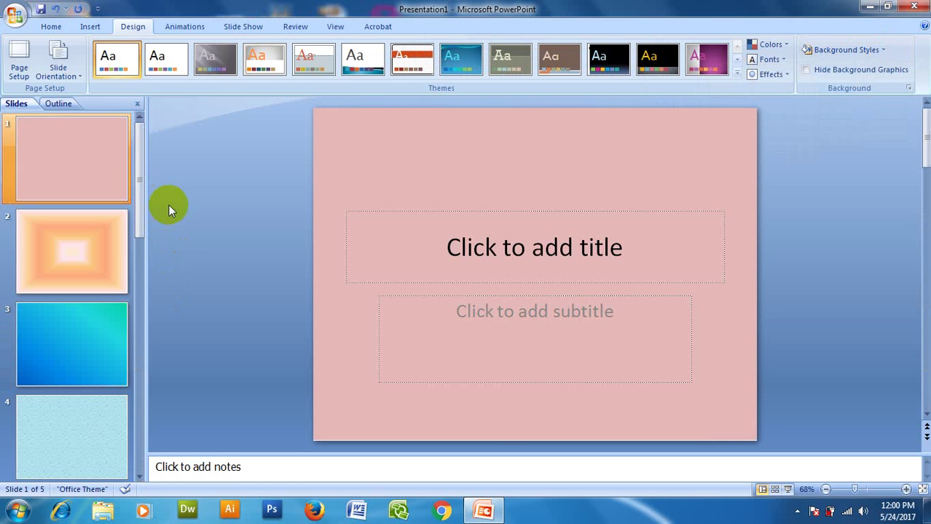
left_click(78, 157)
left_click(45, 174)
left_click(246, 26)
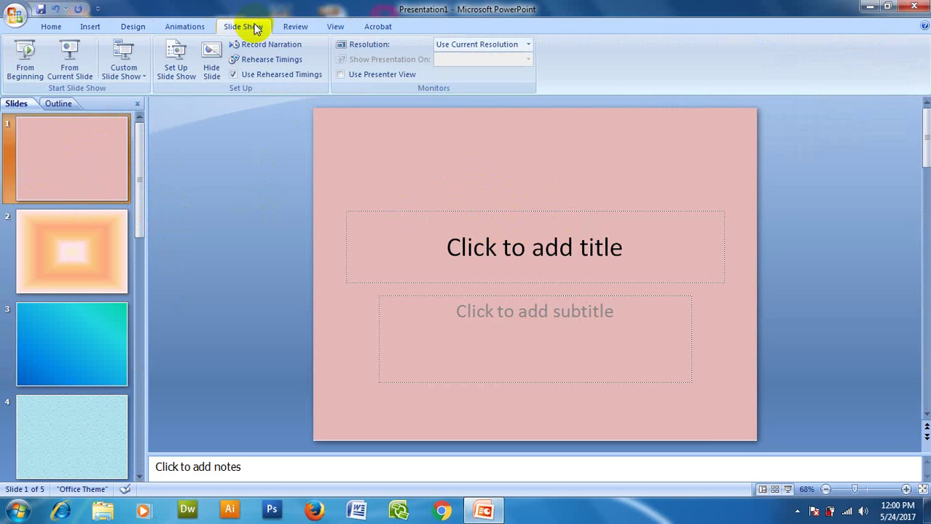
left_click(31, 53)
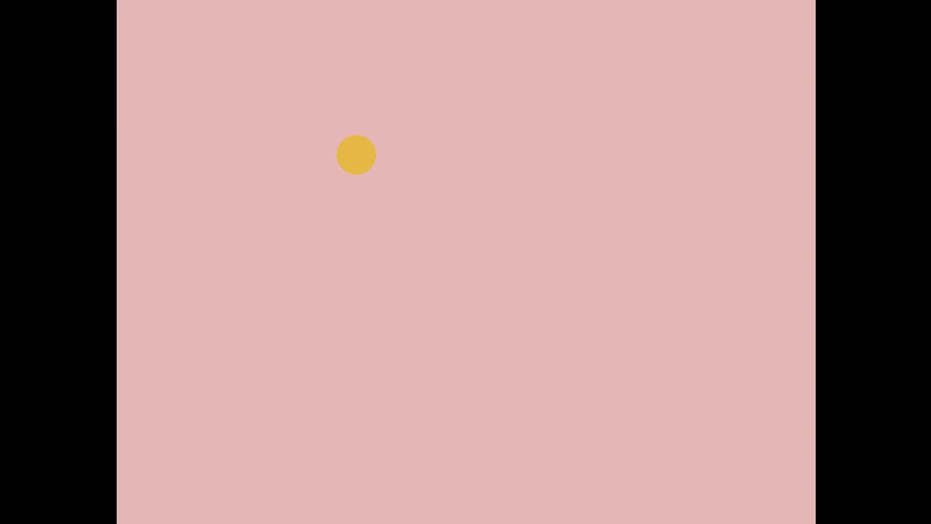
left_click(356, 155)
left_click(449, 120)
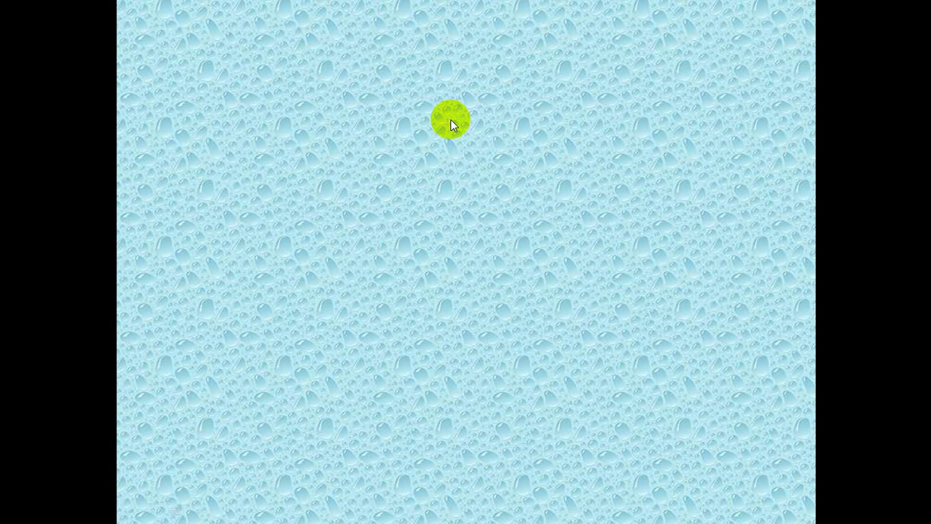
left_click(449, 119)
left_click(449, 120)
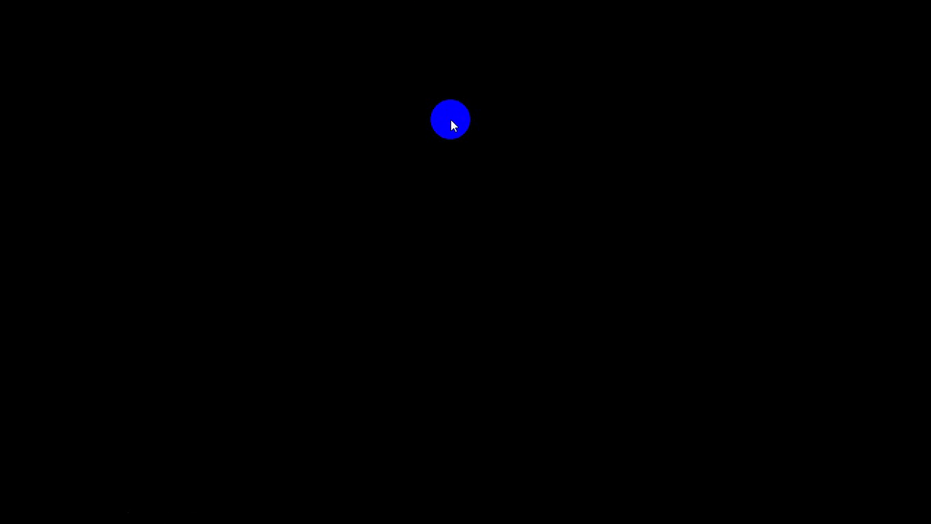
left_click(276, 167)
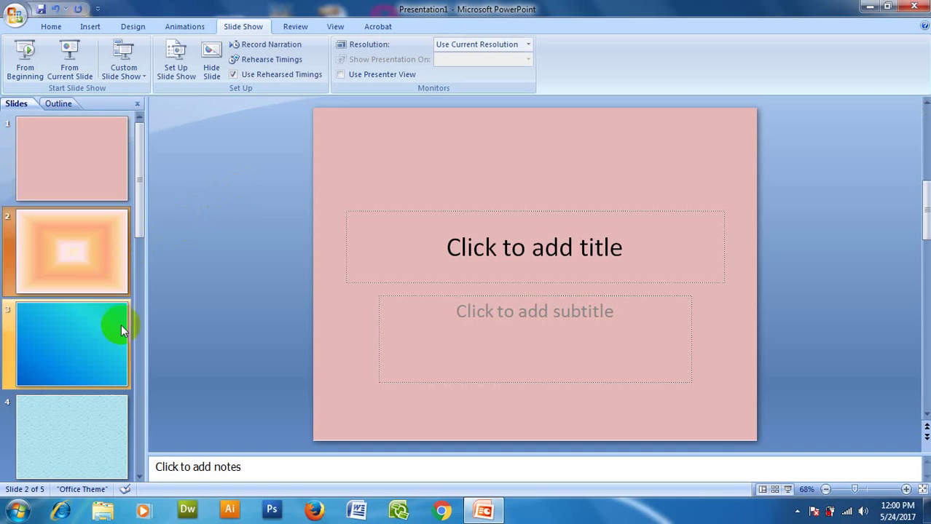
Play the slide show from slide 3 through to its end, exit it, and go to slide 2
left_click(73, 260)
left_click(72, 342)
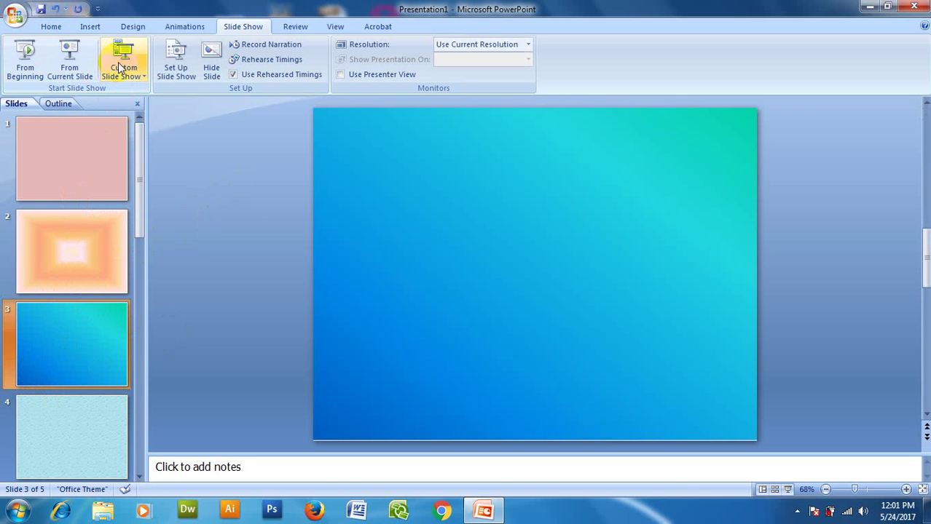
left_click(77, 64)
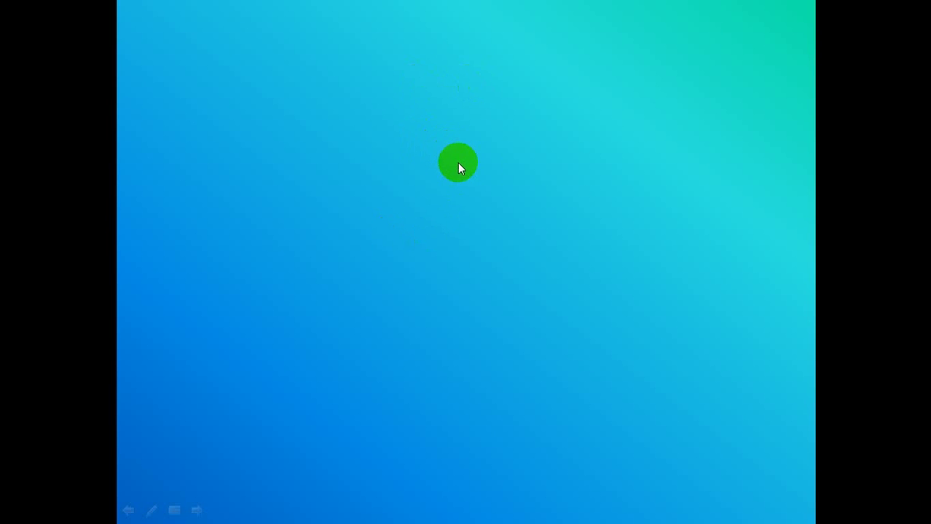
left_click(476, 166)
left_click(466, 214)
left_click(466, 214)
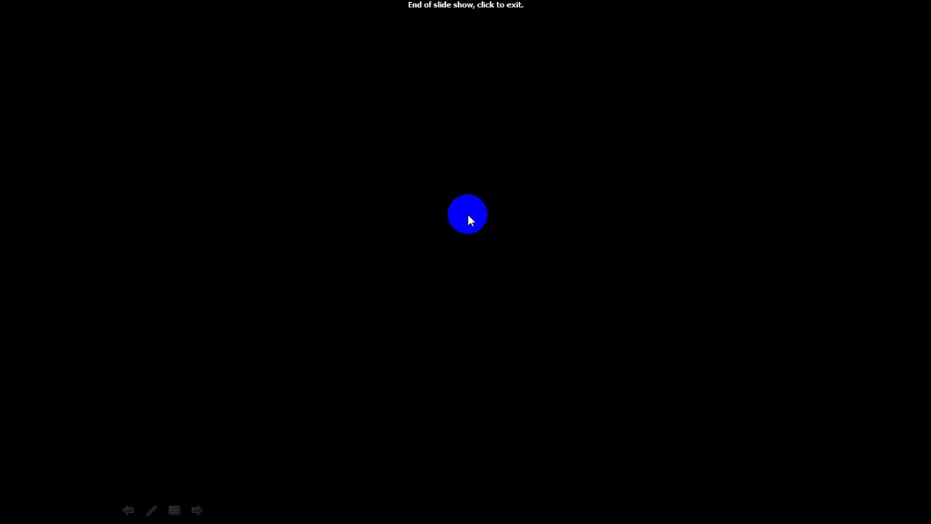
left_click(313, 251)
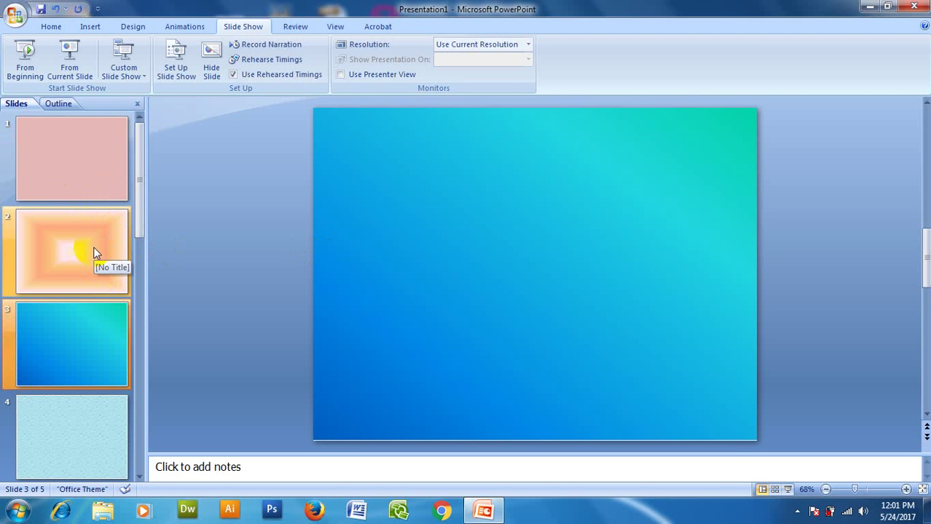
left_click(94, 248)
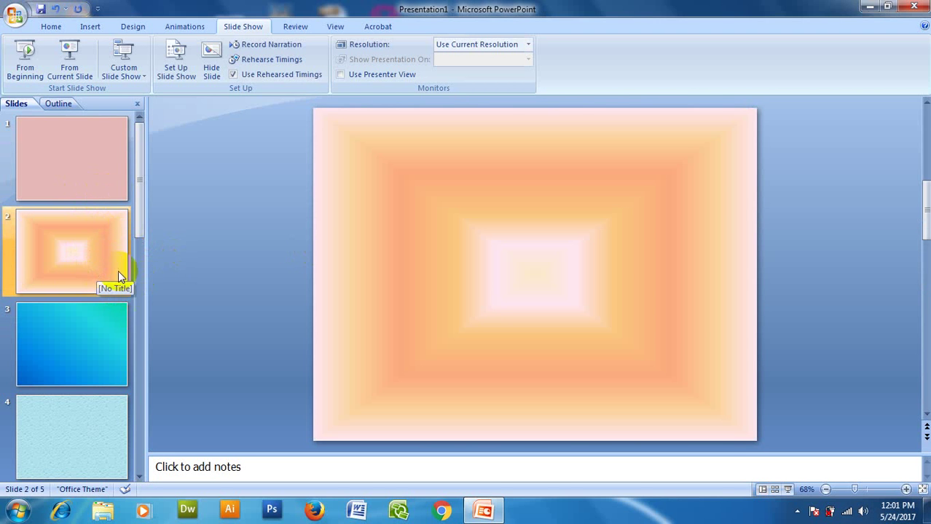